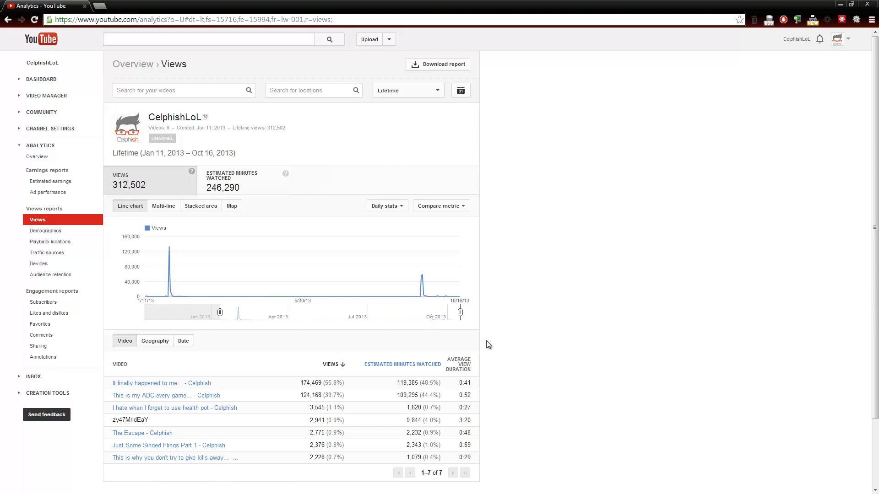
# Step: Examine the lifetime views, estimated minutes watched and average view duration of each video in the Views report
pyautogui.scroll(-2, 499, 348)
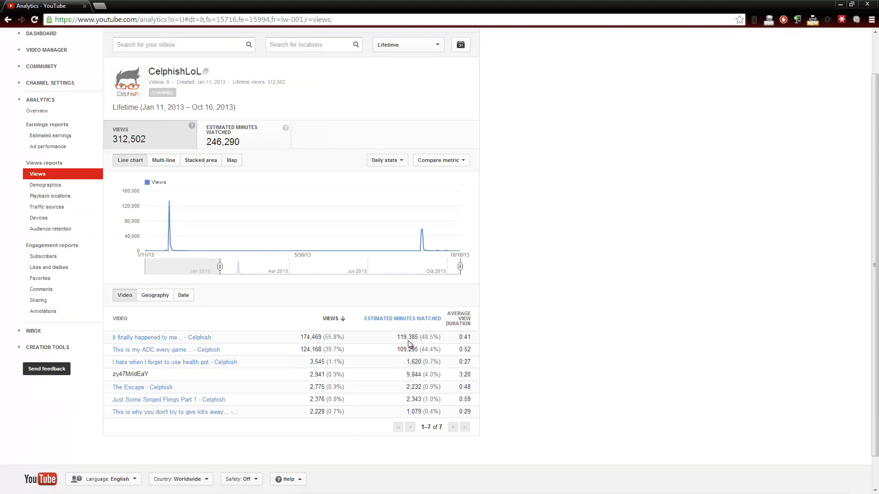
pyautogui.moveTo(407, 339)
pyautogui.moveTo(469, 338)
pyautogui.moveTo(207, 343)
pyautogui.moveTo(464, 338); pyautogui.dragTo(472, 338)
pyautogui.moveTo(469, 409)
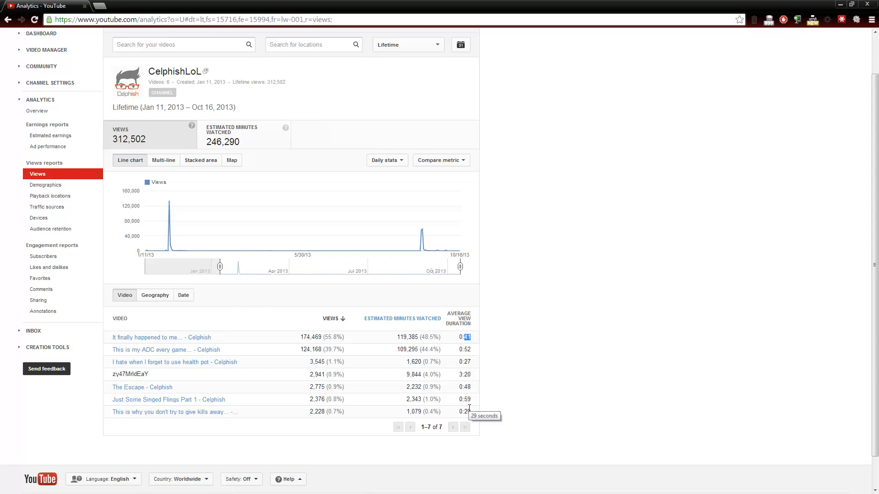
pyautogui.moveTo(470, 362)
# Step: Open the Demographics report, inspect the United States breakdown by state, and clear the location filter
pyautogui.click(51, 186)
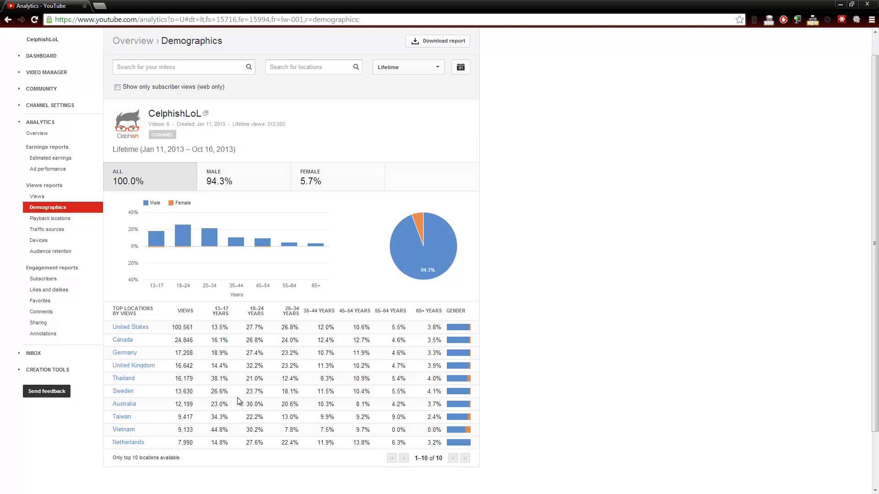
pyautogui.click(137, 328)
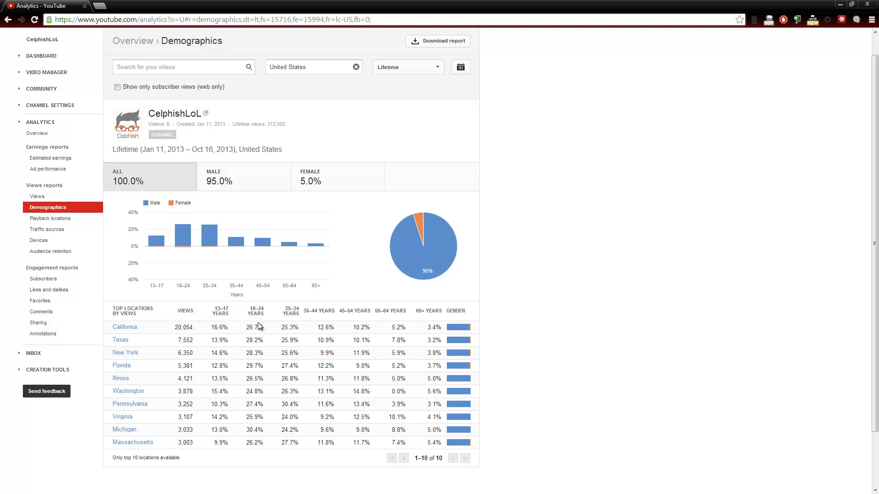
pyautogui.click(356, 67)
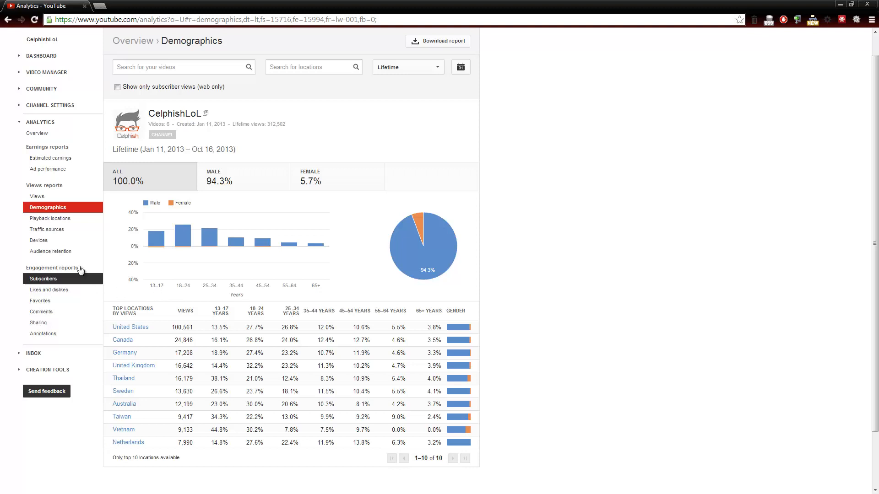
# Step: Open the Playback locations report and review the websites listed under Embedded player on other websites
pyautogui.click(54, 219)
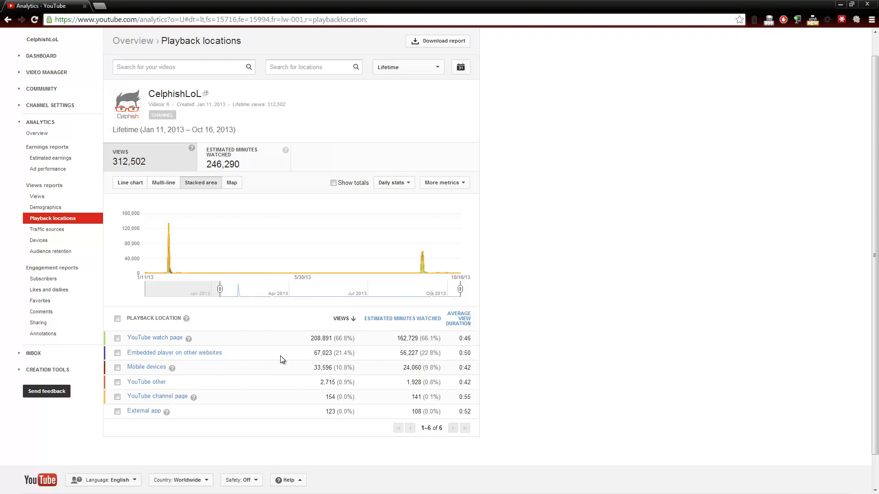
pyautogui.click(195, 355)
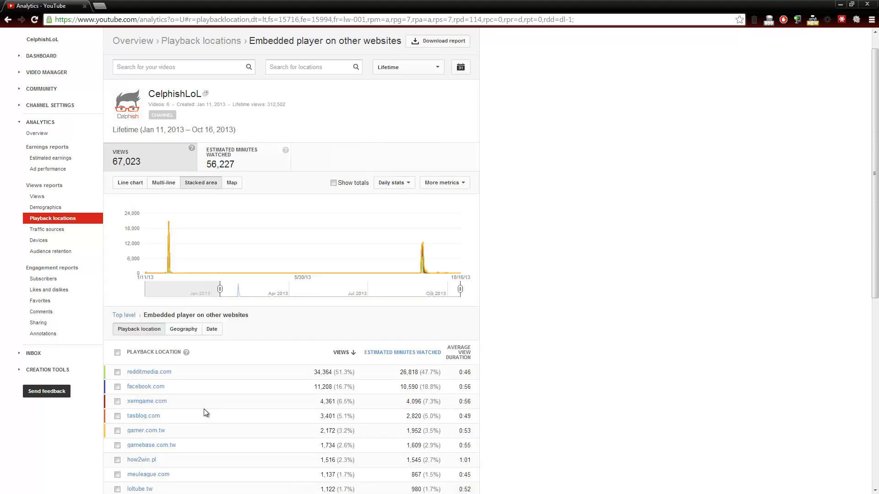
pyautogui.scroll(-2, 221, 412)
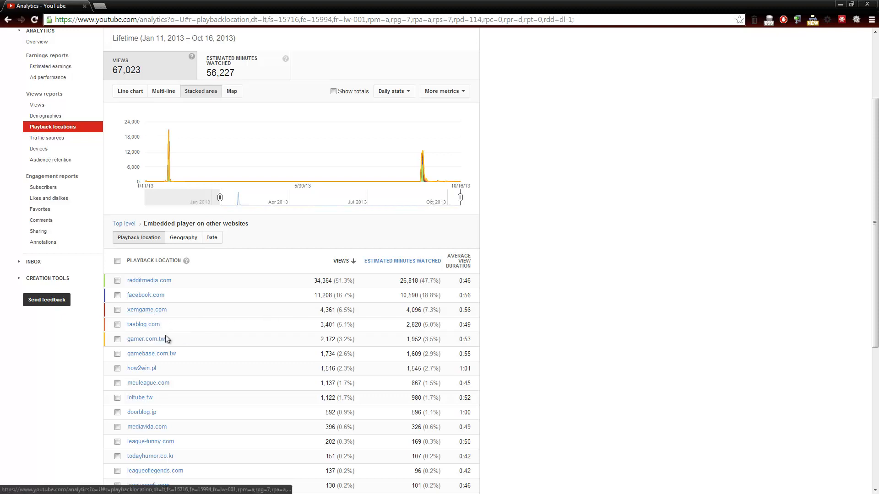
pyautogui.scroll(-2, 202, 361)
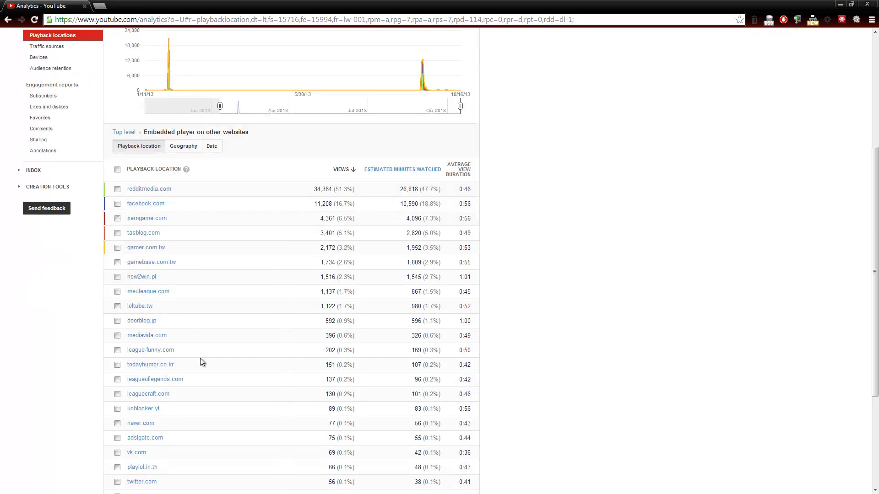
pyautogui.scroll(-1, 200, 358)
pyautogui.scroll(2, 201, 351)
pyautogui.scroll(4, 201, 353)
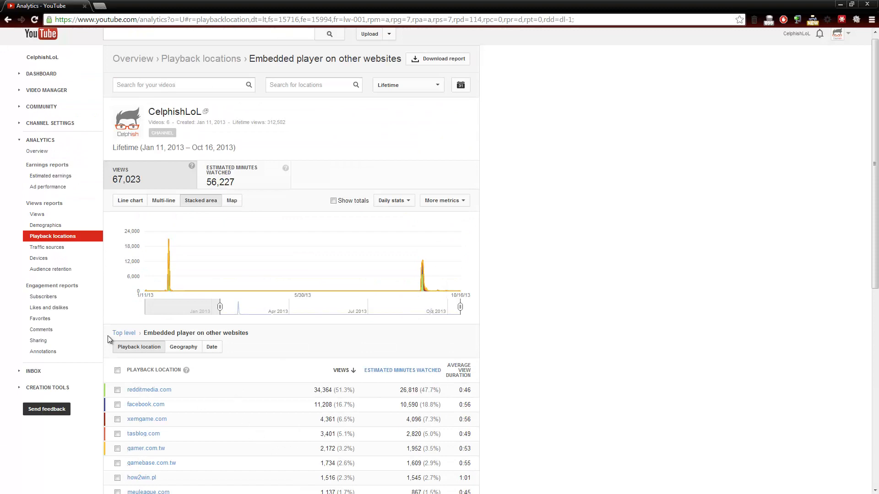
# Step: Return to the top level of Playback locations and review all location types
pyautogui.click(122, 334)
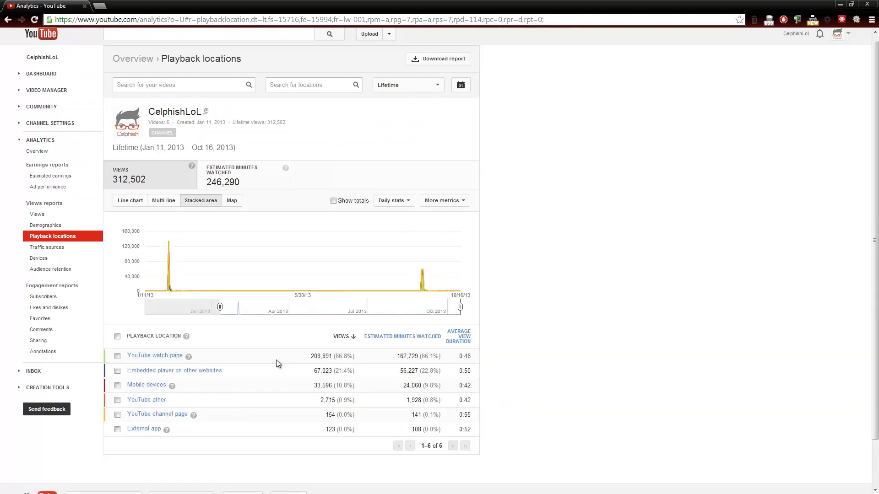
pyautogui.scroll(-1, 287, 390)
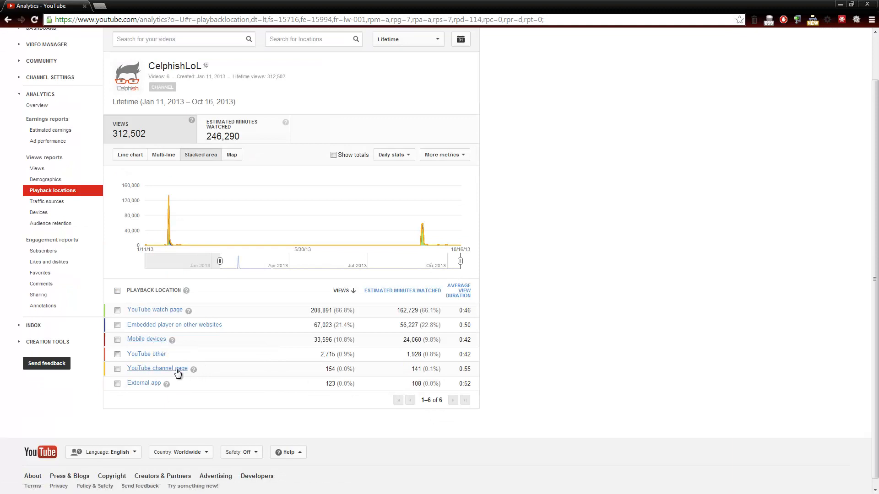
pyautogui.scroll(1, 178, 383)
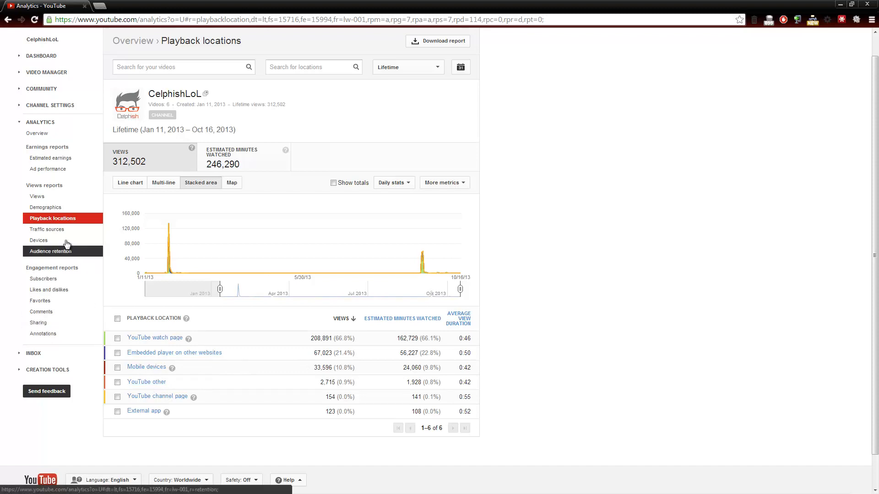
# Step: Open the Traffic sources report and examine the sites listed under External website
pyautogui.click(50, 233)
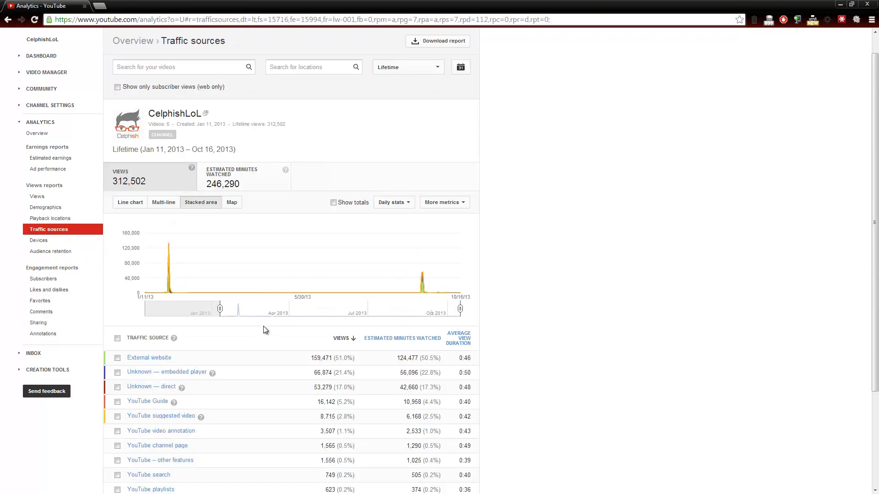
pyautogui.scroll(-1, 265, 330)
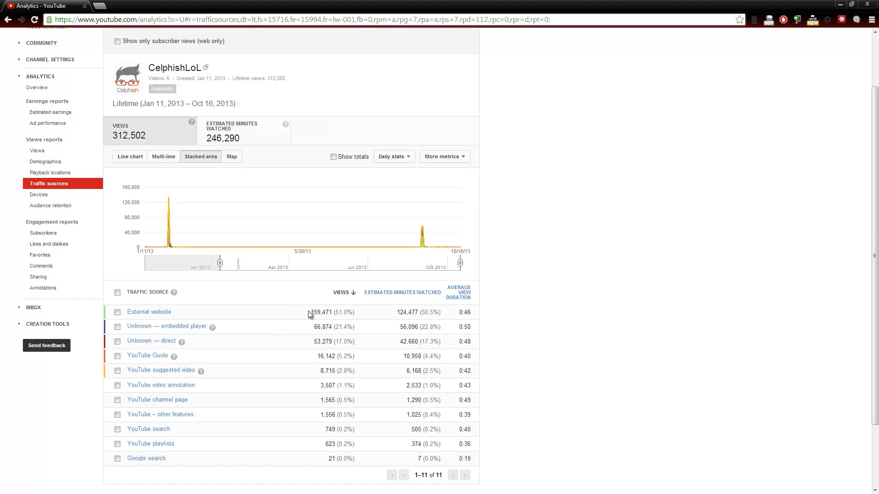
pyautogui.click(165, 312)
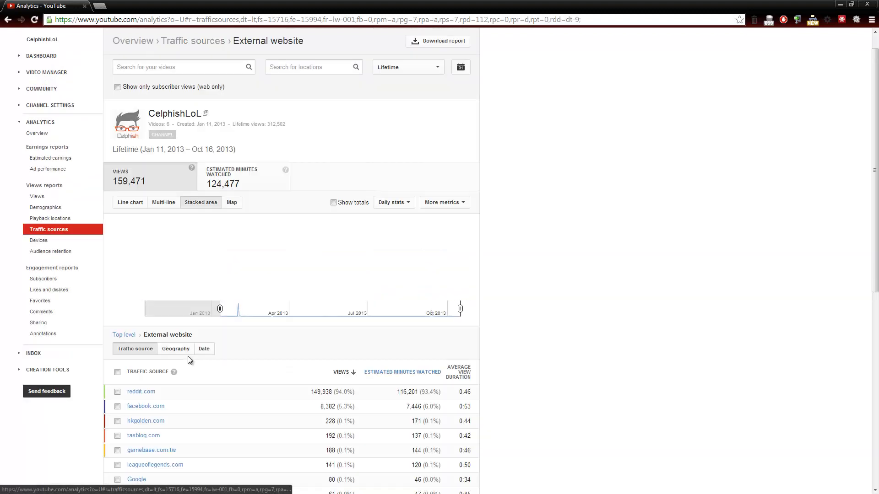
pyautogui.scroll(-1, 225, 373)
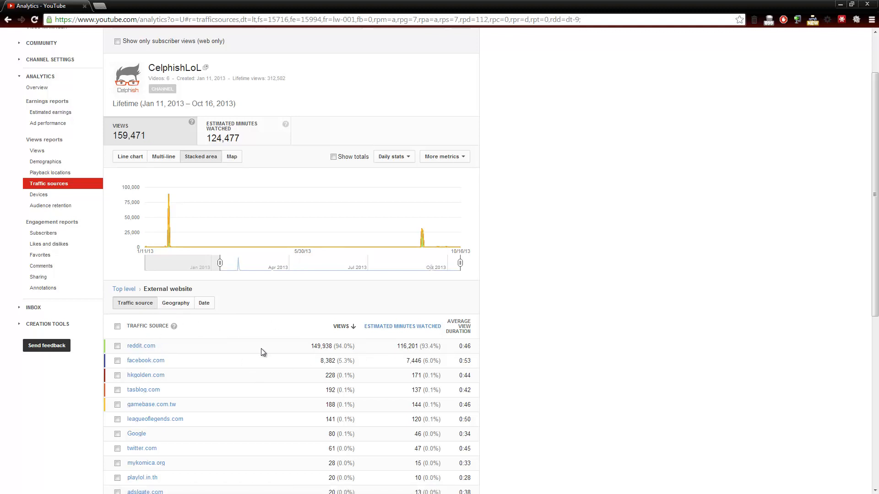
# Step: Return to the top-level traffic sources and examine the videos listed under YouTube suggested video
pyautogui.click(128, 289)
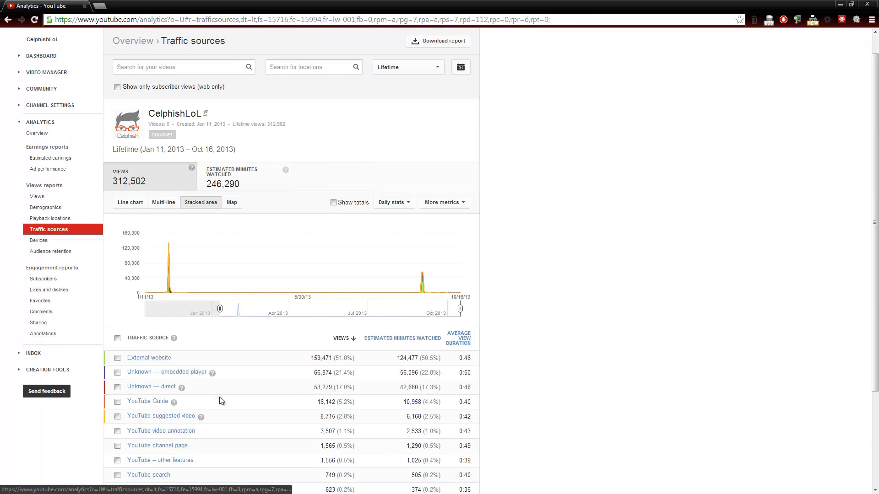
pyautogui.scroll(-1, 225, 380)
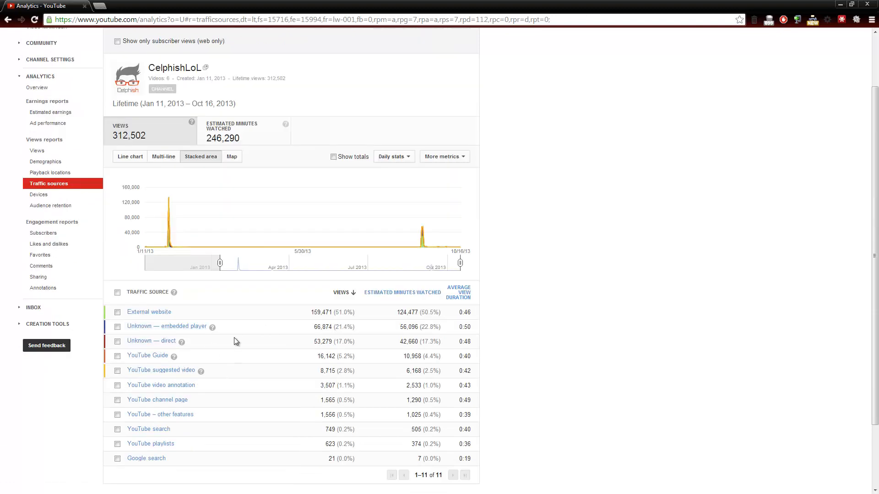
pyautogui.scroll(-1, 211, 331)
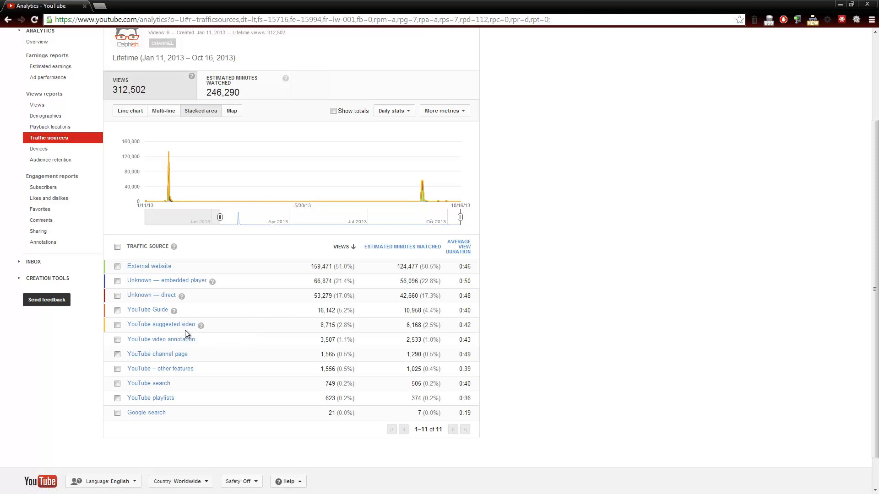
pyautogui.click(168, 325)
pyautogui.scroll(-1, 259, 387)
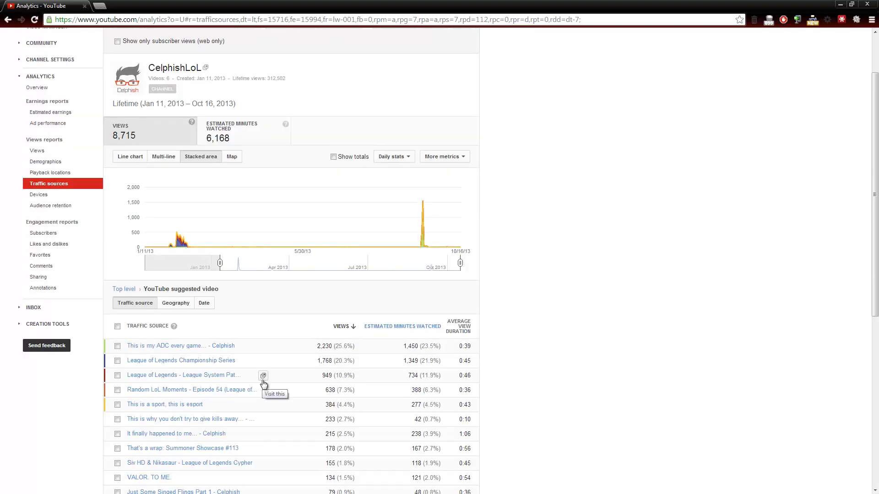
pyautogui.scroll(-1, 263, 383)
pyautogui.scroll(-1, 273, 435)
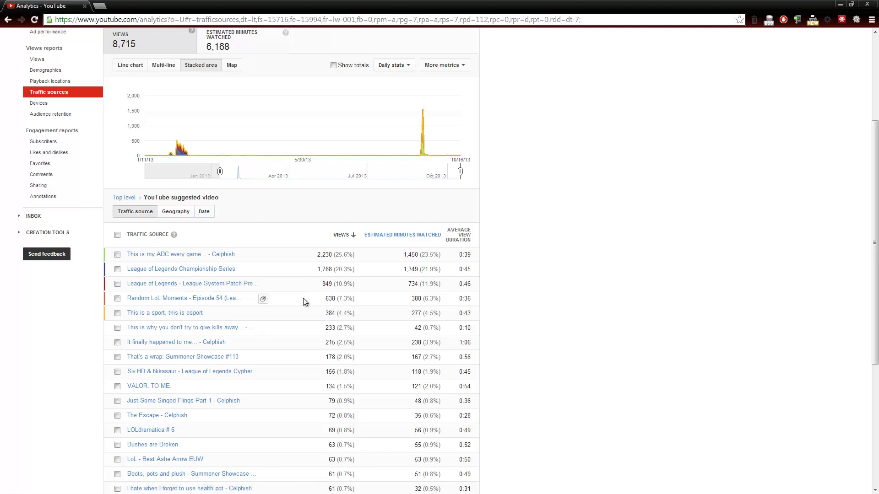
# Step: Go back to the top-level traffic sources, and open the Devices report to review views by device type
pyautogui.click(126, 200)
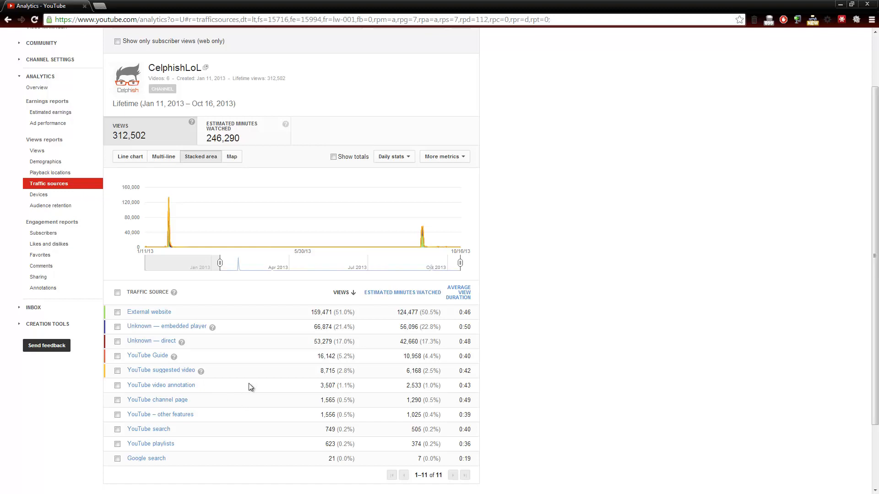
pyautogui.scroll(2, 251, 385)
pyautogui.click(45, 264)
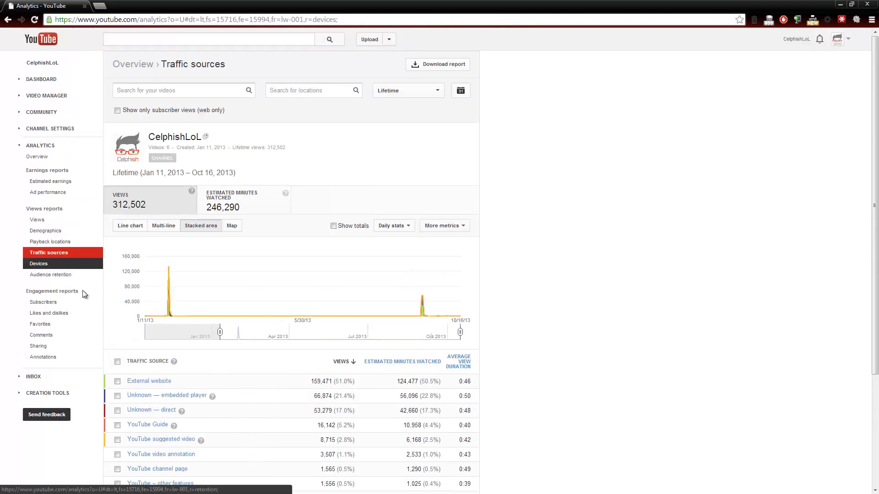
pyautogui.scroll(-1, 261, 364)
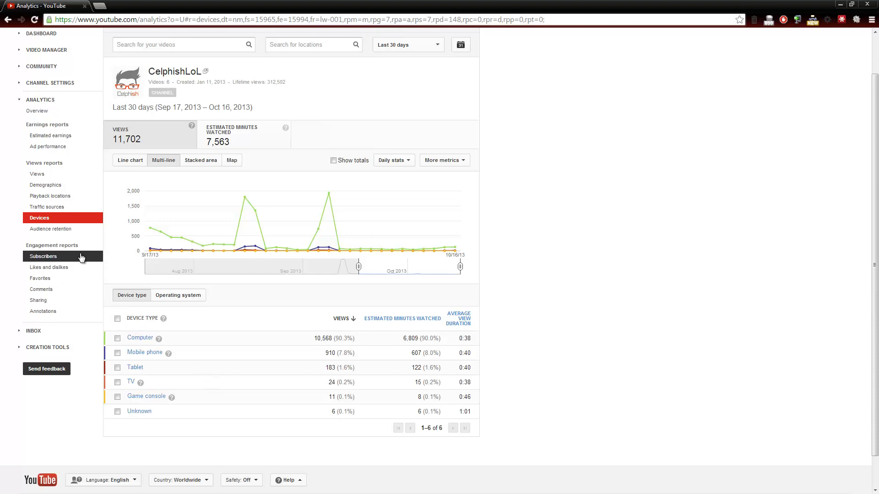
# Step: Open the Audience retention report with lifetime data and locate the video "It finally happened to me..."
pyautogui.click(51, 230)
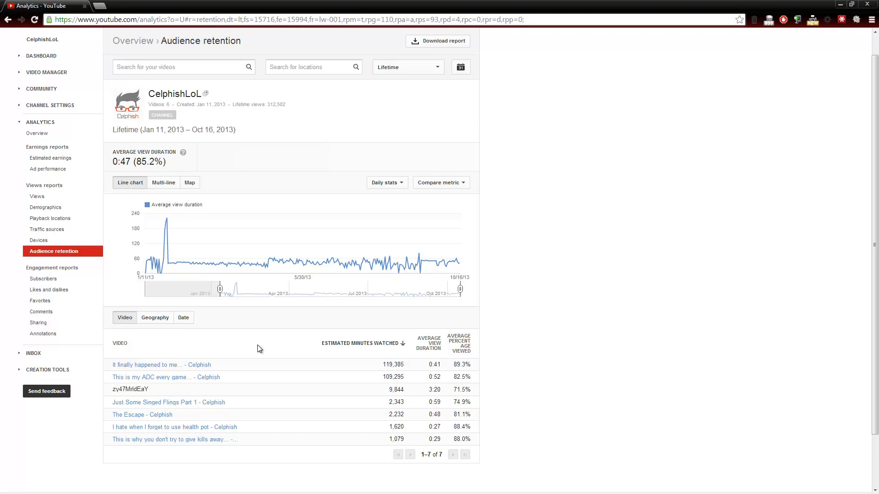
pyautogui.moveTo(200, 364)
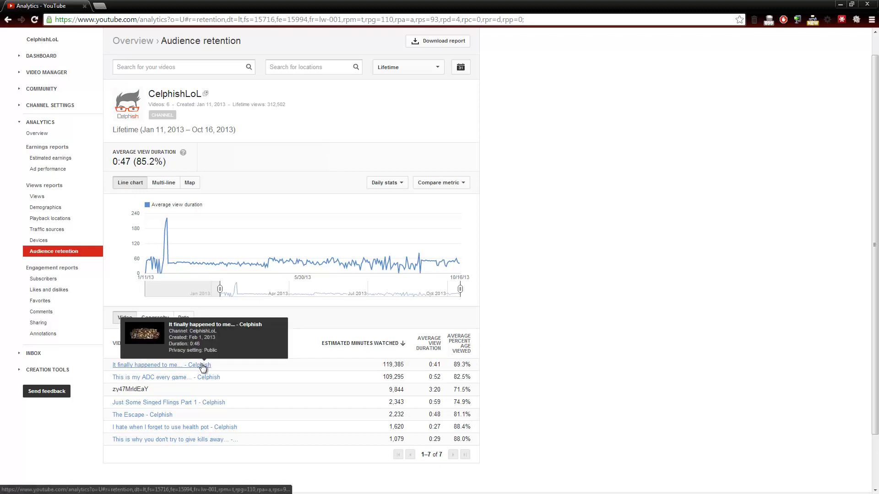